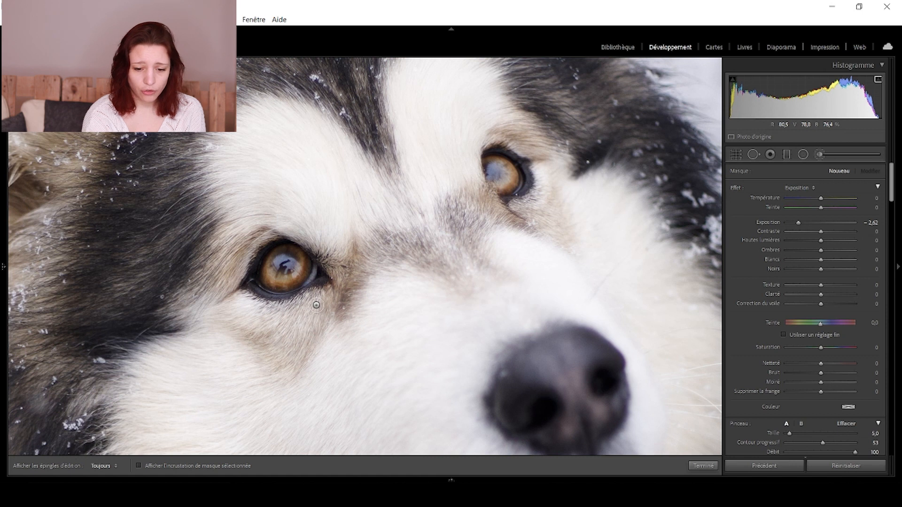
Set the adjustment brush's feather (Contour progressif) to 50 and close the brush
scroll(754, 326, down, 5)
scroll(754, 326, up, 2)
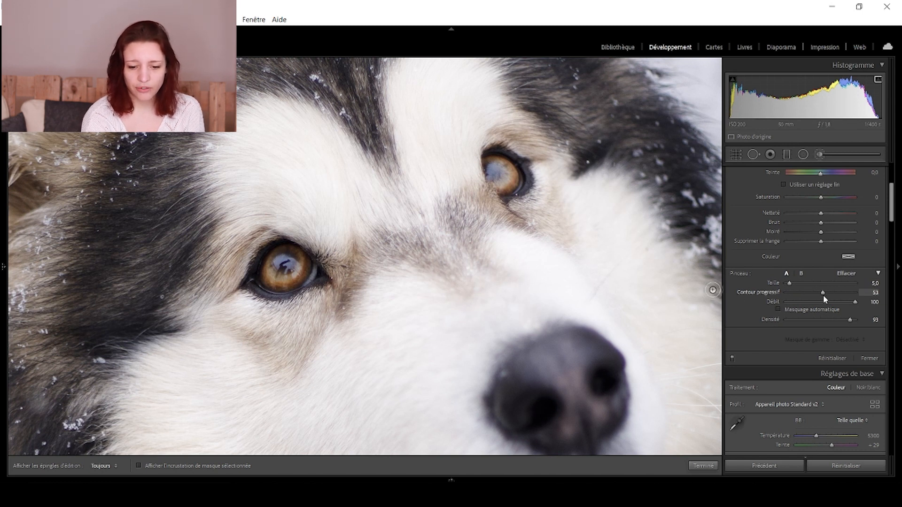
mouse_move(823, 295)
mouse_down()
mouse_move(783, 295)
mouse_move(866, 294)
mouse_up()
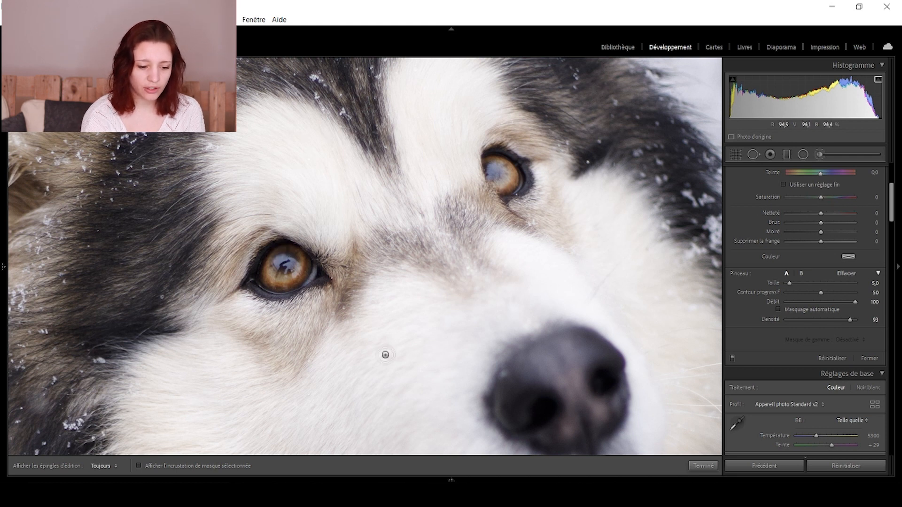
click(703, 467)
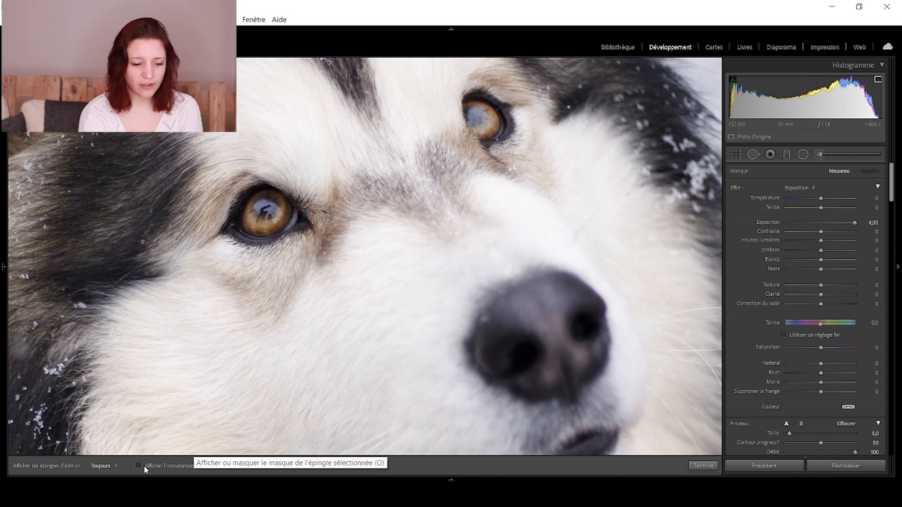
Turn on the selected mask overlay and set the brush to size 3.0, flow 41 and density 42
click(138, 466)
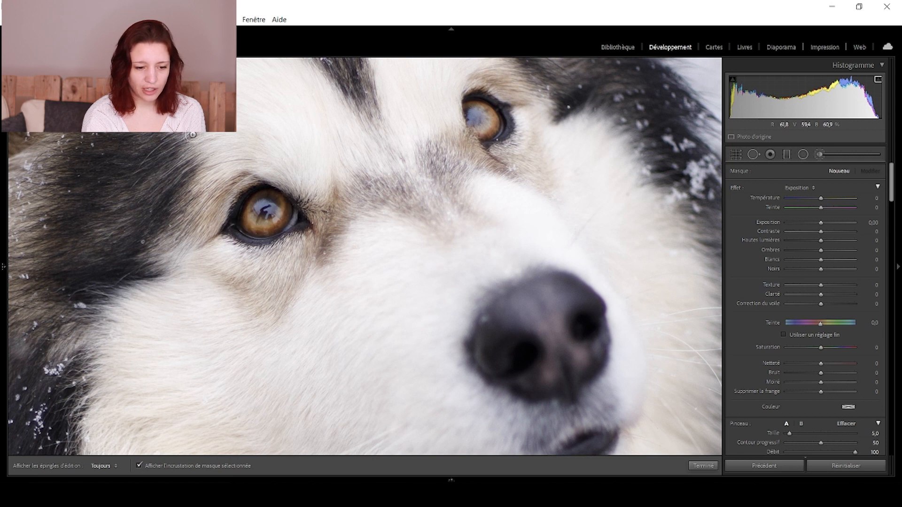
scroll(751, 330, down, 4)
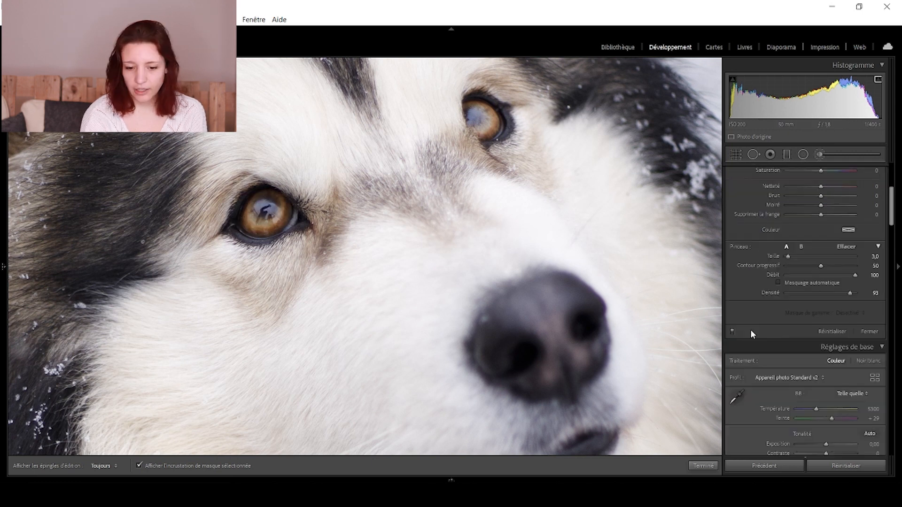
click(813, 275)
click(815, 294)
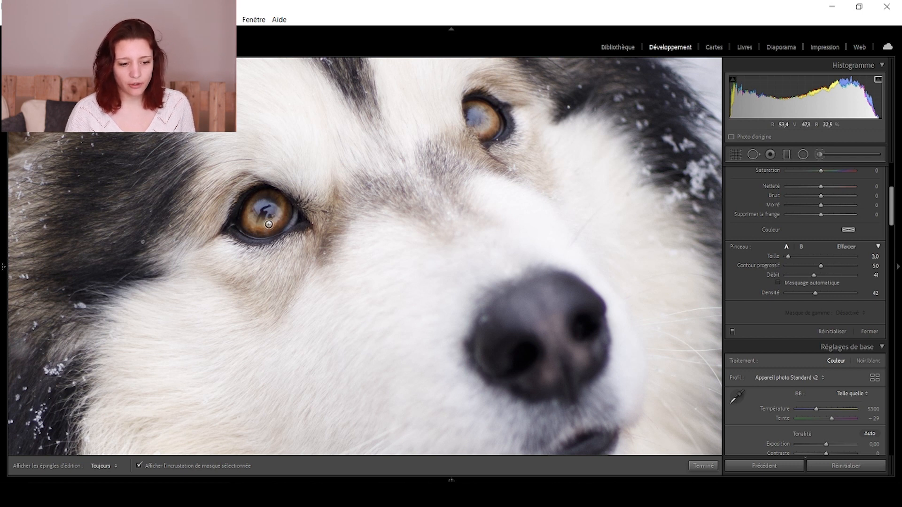
Brush a mask over the iris of the dog's nearer eye, toggling the edit pins to check the coverage and undoing the last change
mouse_move(281, 207)
mouse_down()
mouse_move(256, 226)
mouse_move(280, 208)
mouse_up()
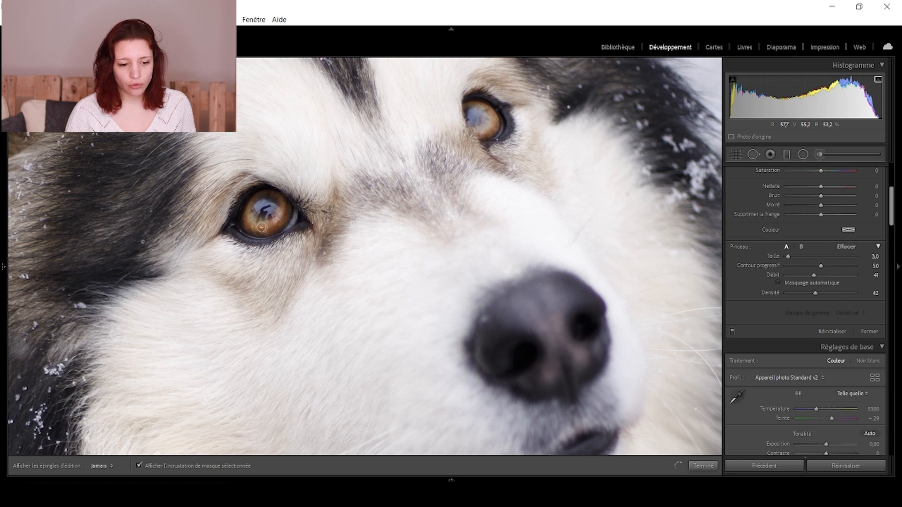
key(h)
key(h)
key(h)
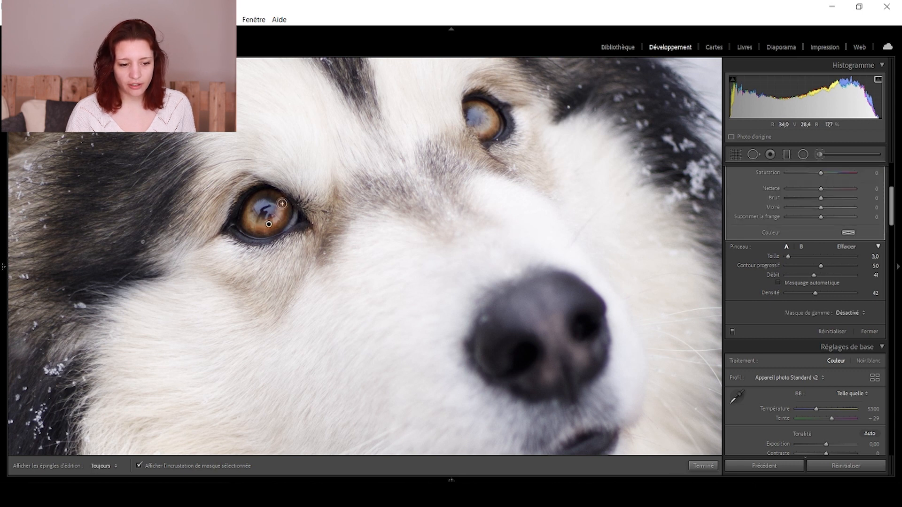
key(h)
key(h)
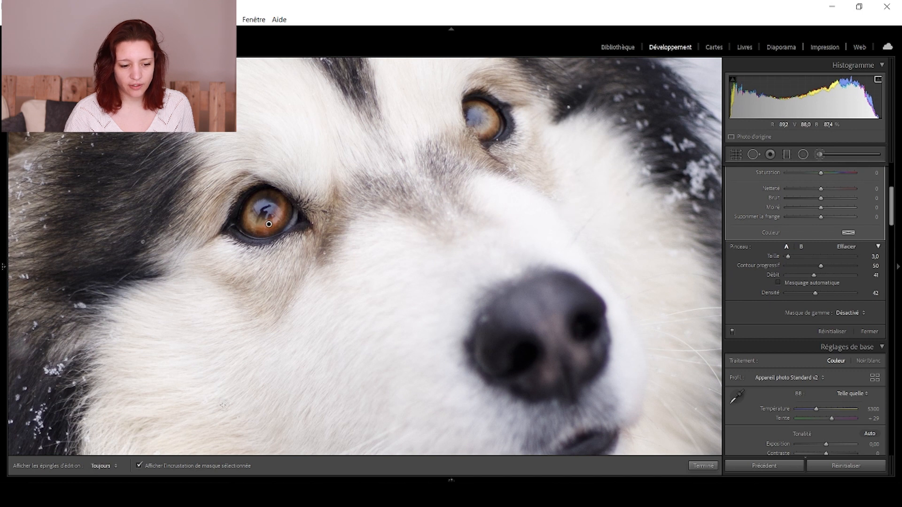
key(h)
key(h)
key(h)
key(h)
key(h)
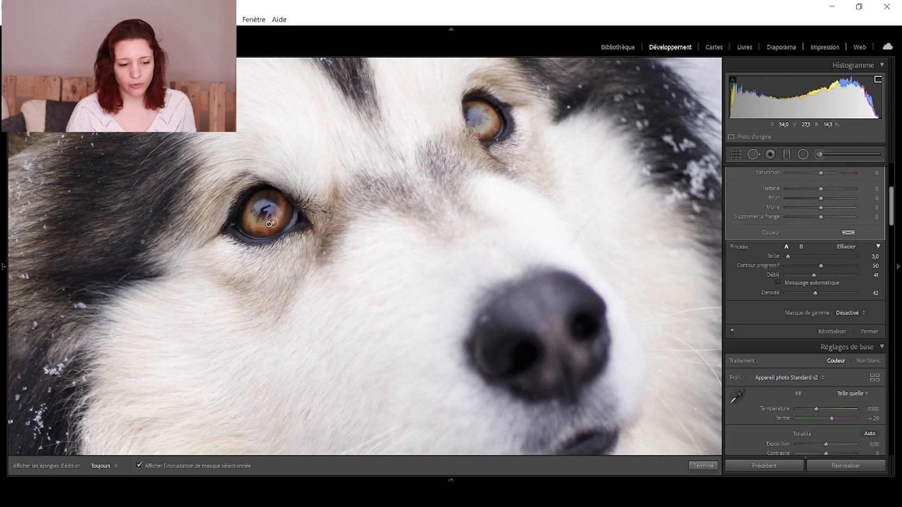
key(h)
key(h)
key(h)
key(h)
key(ctrl+z)
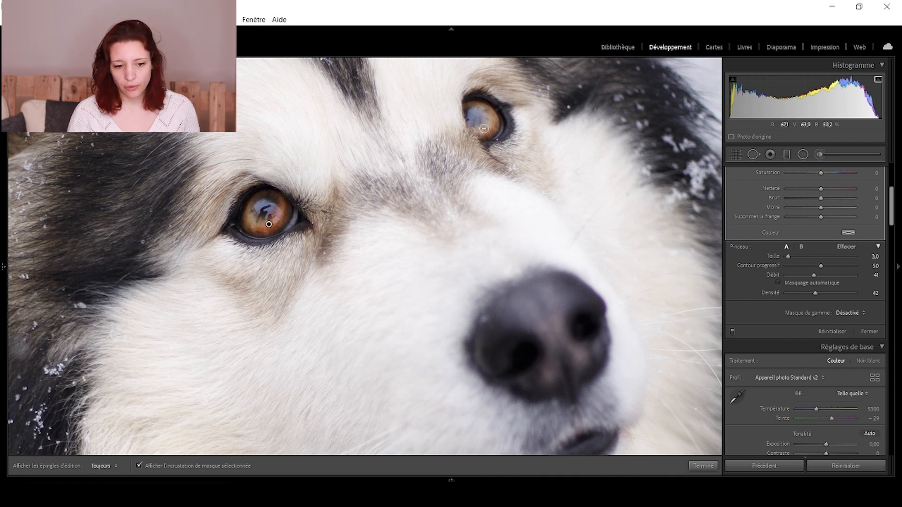
Extend the brush mask over the iris of the farther eye and turn off the mask overlay
mouse_move(487, 130)
mouse_down()
mouse_move(487, 107)
mouse_move(487, 126)
mouse_move(494, 123)
mouse_move(489, 108)
mouse_move(483, 131)
mouse_move(493, 125)
mouse_move(488, 109)
mouse_up()
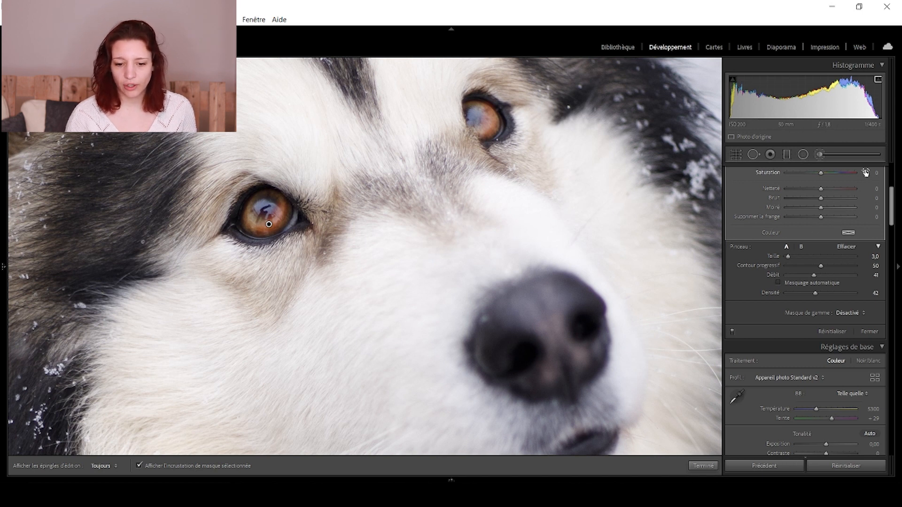
scroll(841, 216, up, 4)
click(192, 467)
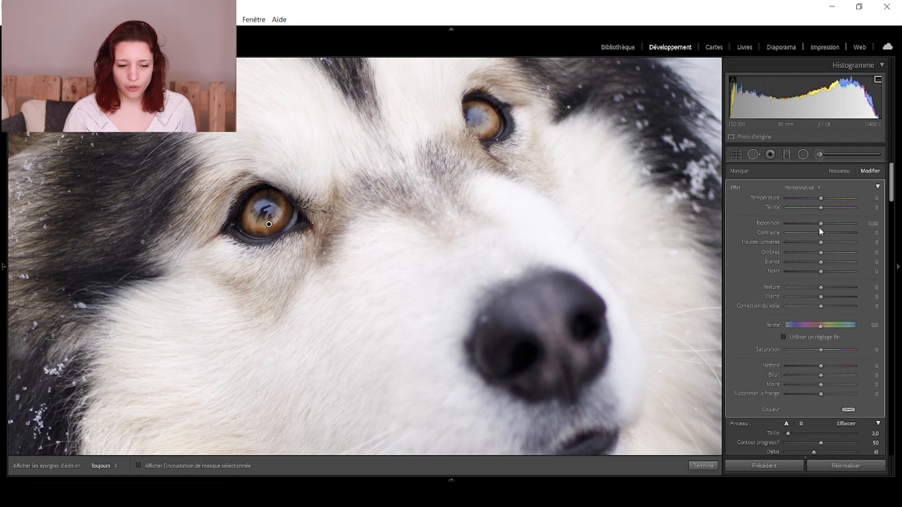
Set the iris mask's exposure to 0.58, clarity to 46, saturation to 23 and sharpness to 10
drag(819, 223, 825, 244)
drag(820, 297, 836, 294)
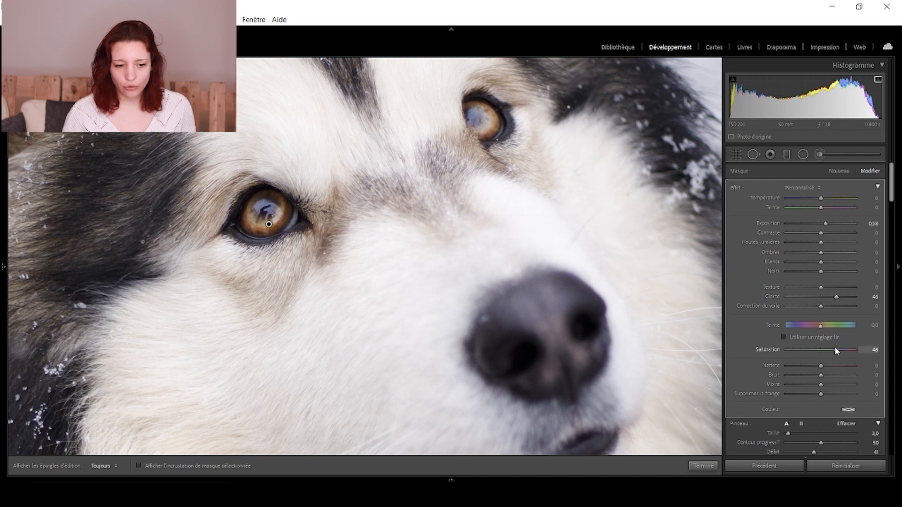
drag(829, 348, 830, 348)
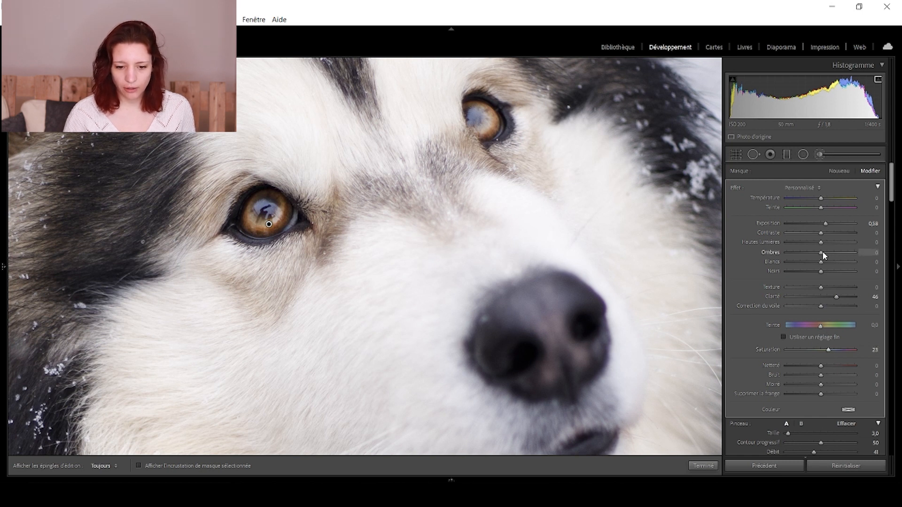
drag(735, 381, 840, 368)
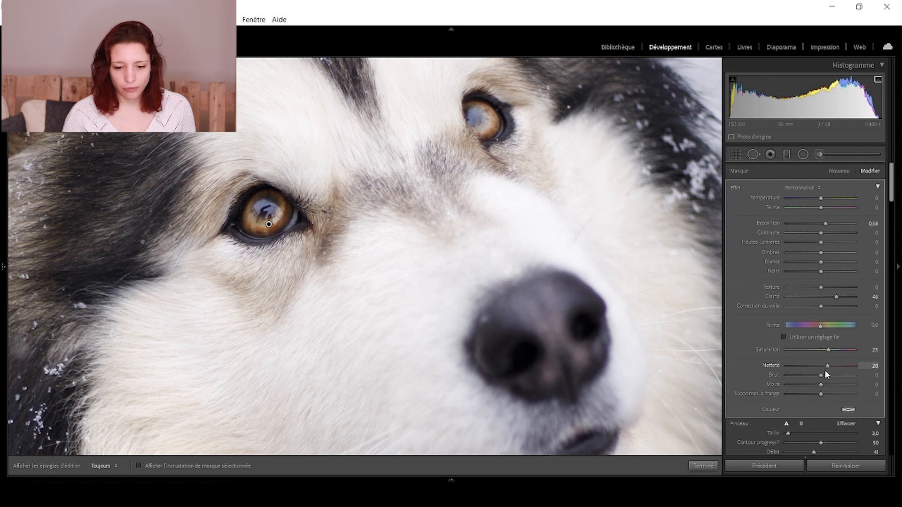
drag(823, 370, 824, 368)
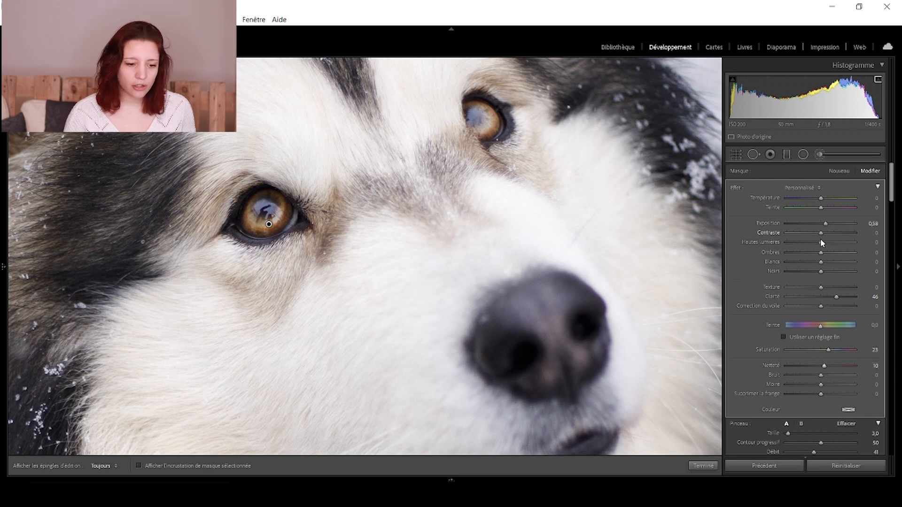
Set the iris mask's highlights to 14, shadows to 12, whites to 12 and blacks to -1, and close the brush
drag(766, 248, 825, 241)
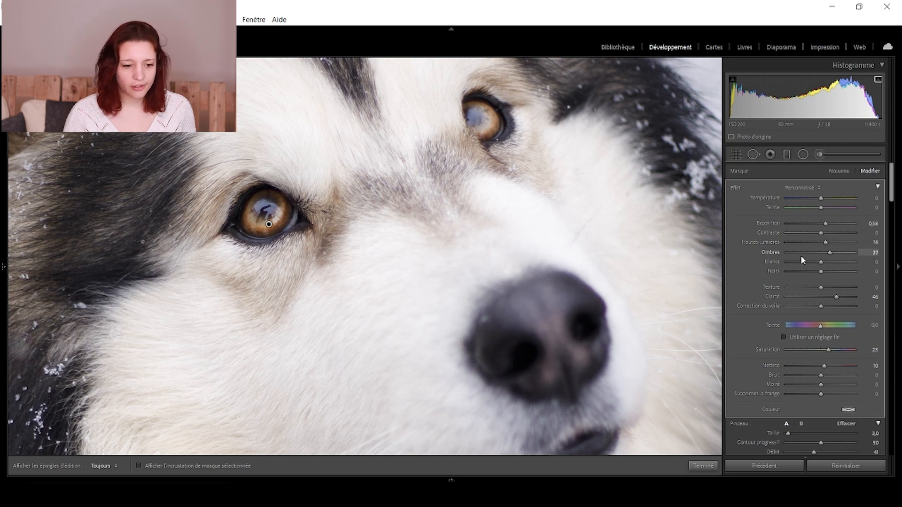
click(818, 256)
mouse_move(823, 263)
mouse_down()
mouse_move(826, 270)
mouse_move(803, 265)
mouse_move(826, 266)
mouse_move(807, 272)
mouse_move(820, 274)
mouse_up()
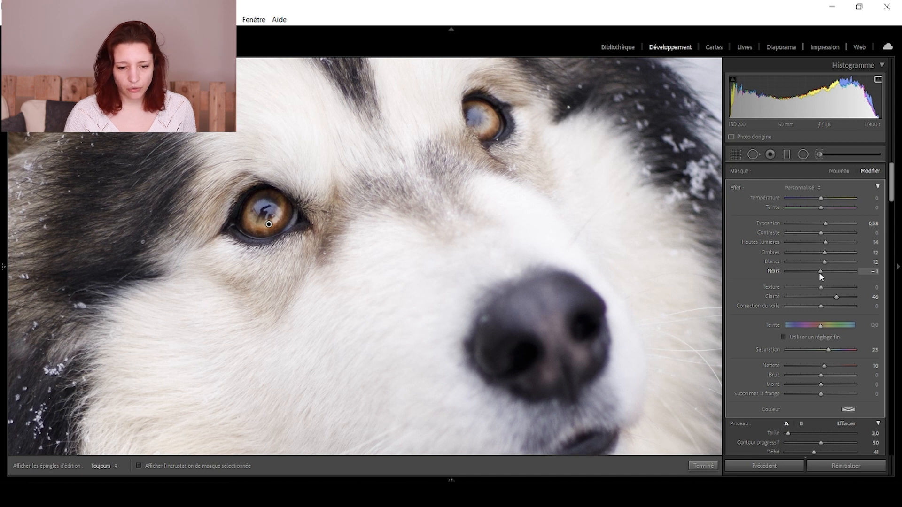
click(703, 466)
Compare the before and after versions up close and on the whole photo, and return to a close single view of the eyes
key(y)
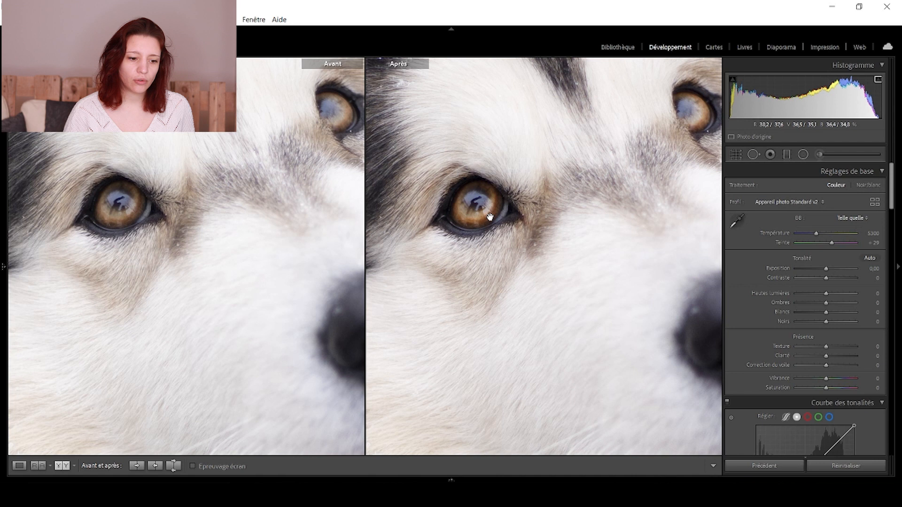
click(244, 304)
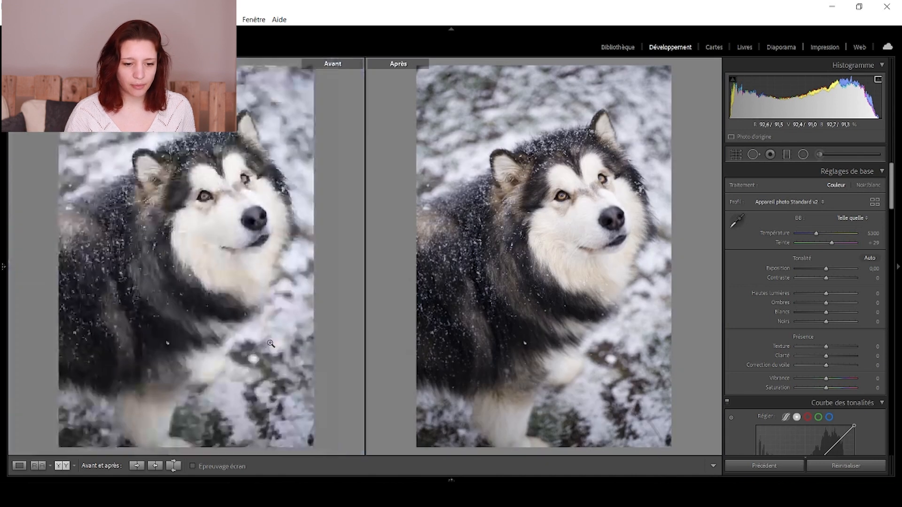
key(y)
drag(488, 280, 420, 310)
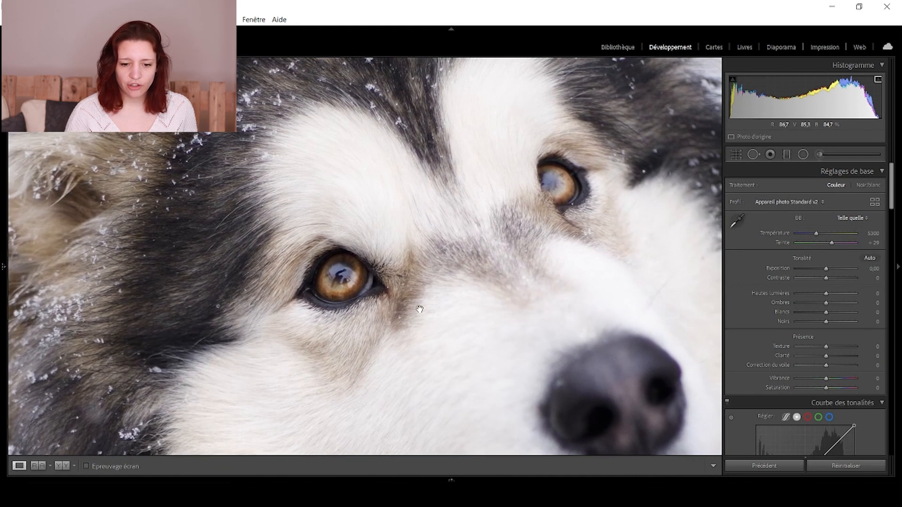
Reopen the adjustment brush with the mask overlay on and set size 5.5, flow 75 and density 75
click(819, 153)
click(174, 466)
scroll(839, 233, down, 5)
click(838, 301)
click(838, 319)
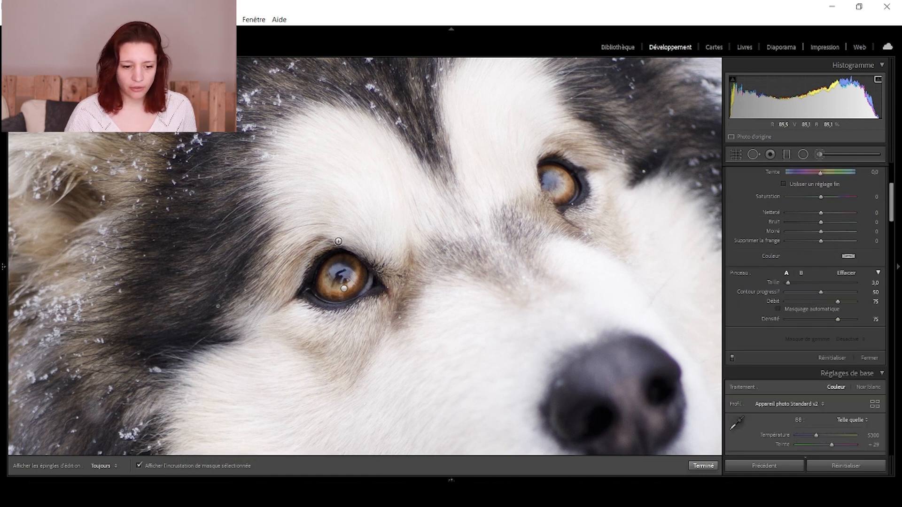
mouse_move(787, 283)
mouse_down()
mouse_move(805, 282)
mouse_move(789, 283)
mouse_up()
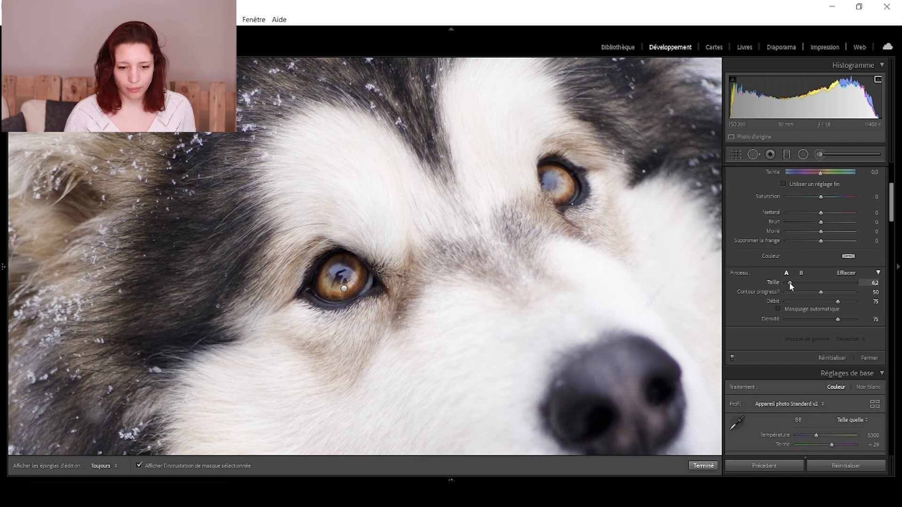
Brush a new mask over the pupils of both eyes and hide the mask overlay
click(341, 270)
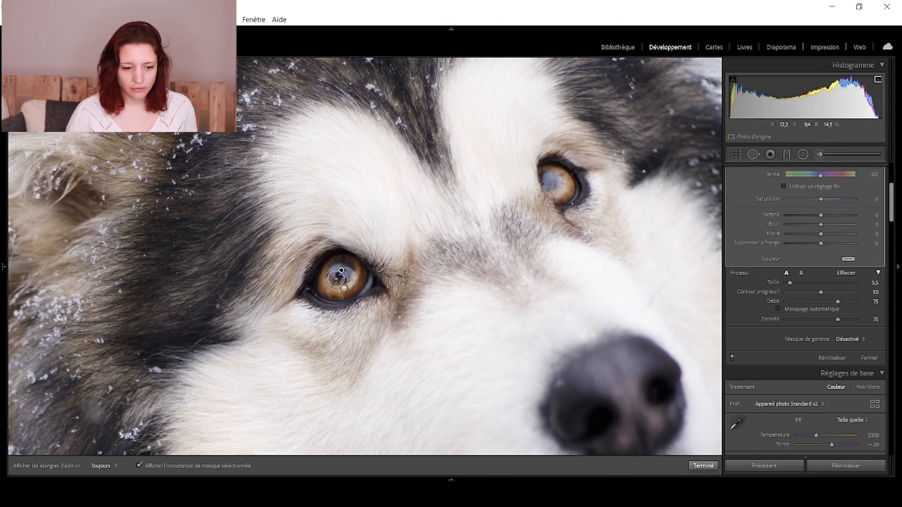
key(h)
key(h)
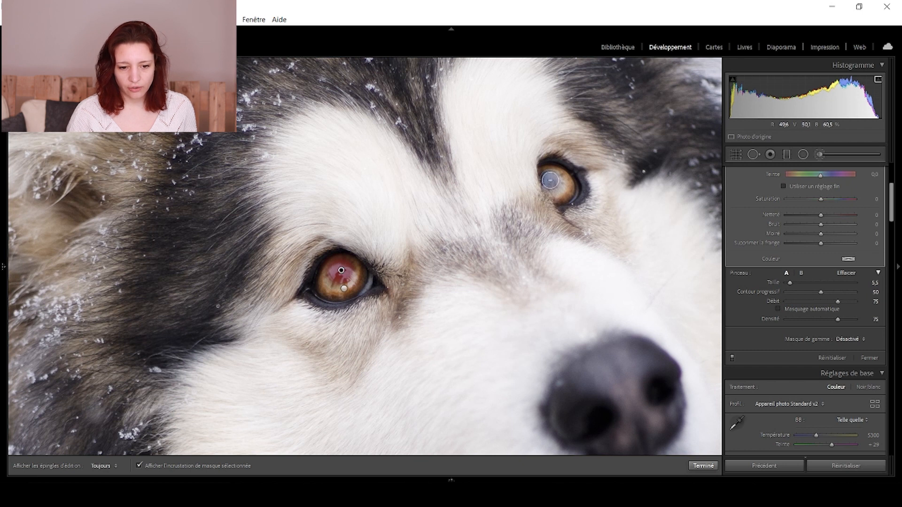
key(h)
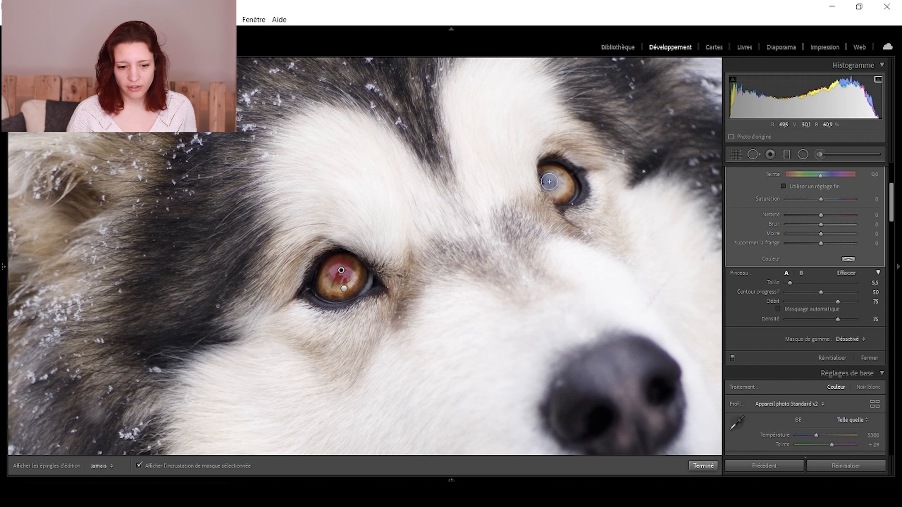
key(h)
scroll(801, 310, up, 3)
key(o)
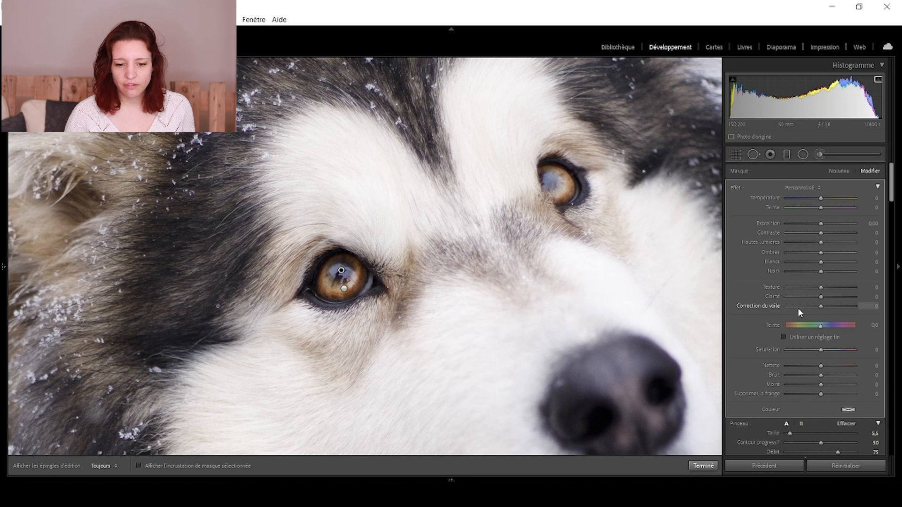
Set the pupil mask's exposure to -1.24, contrast to 48 and blacks to -12, and close the brush
mouse_move(821, 223)
mouse_down()
mouse_move(800, 241)
mouse_move(853, 234)
mouse_move(836, 233)
mouse_up()
mouse_move(821, 272)
mouse_down()
mouse_move(796, 271)
mouse_move(816, 272)
mouse_up()
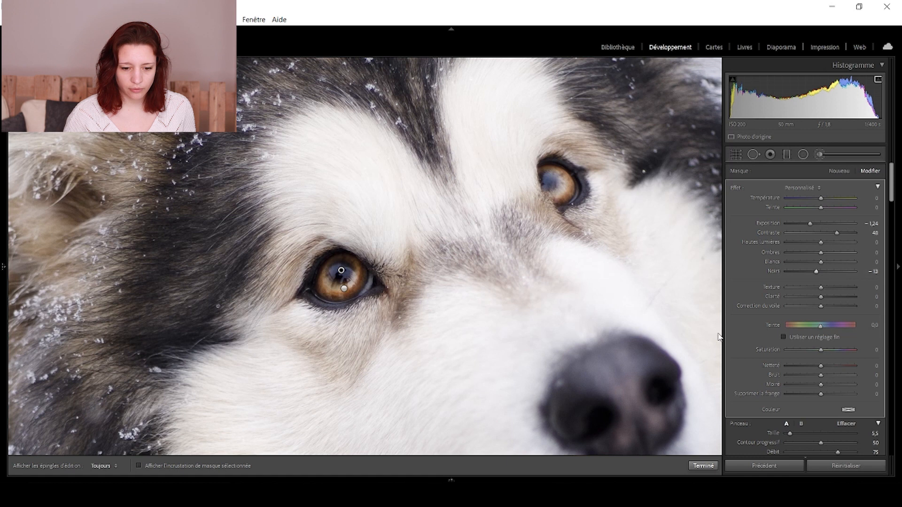
click(704, 466)
Compare the dog's eye side by side before and after the retouching at close zoom
click(433, 272)
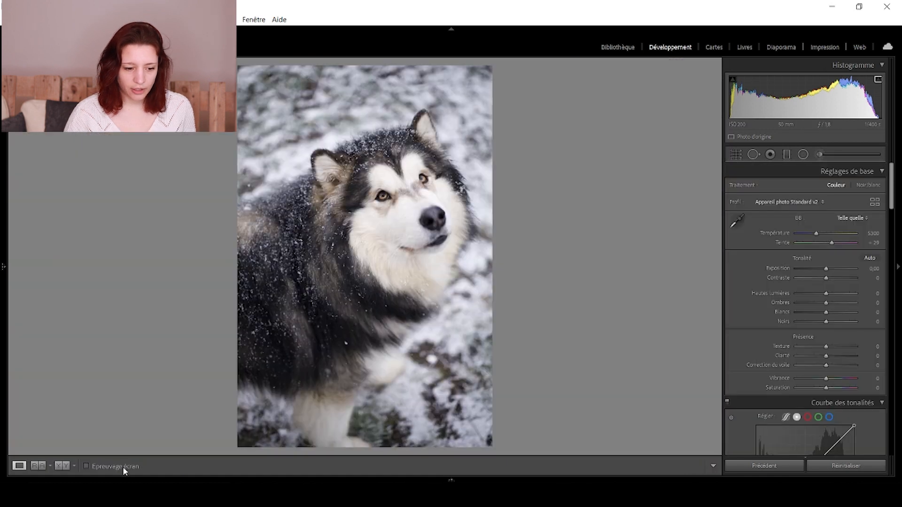
click(62, 466)
key(z)
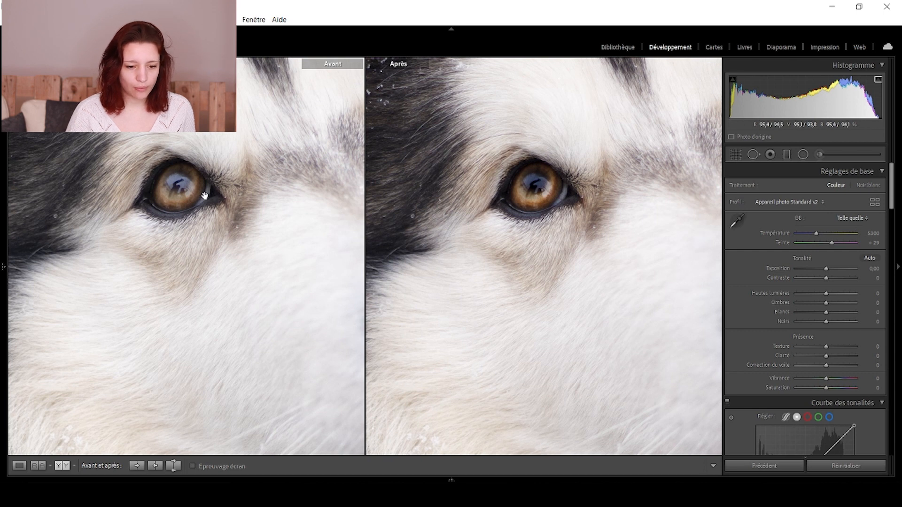
Paint a new brush mask around the nearer eye with brush size 25.0 and hide the mask overlay
click(821, 155)
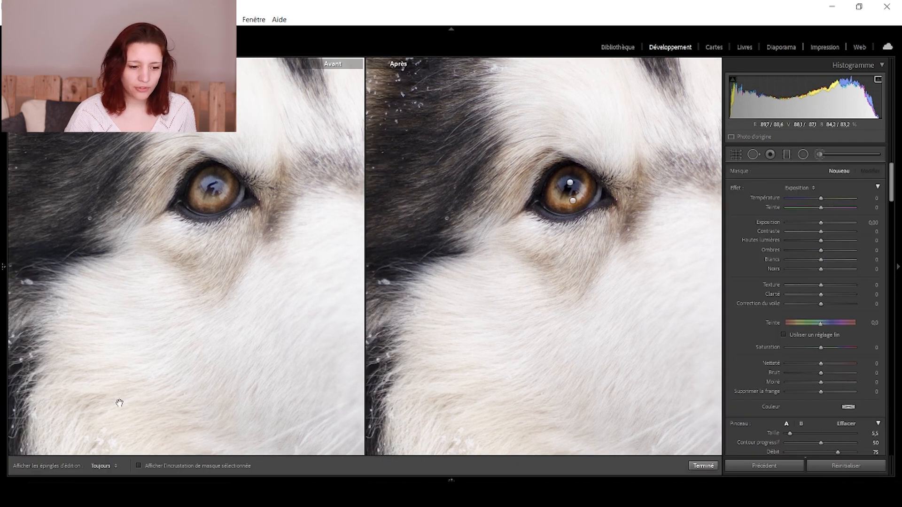
right_click(576, 227)
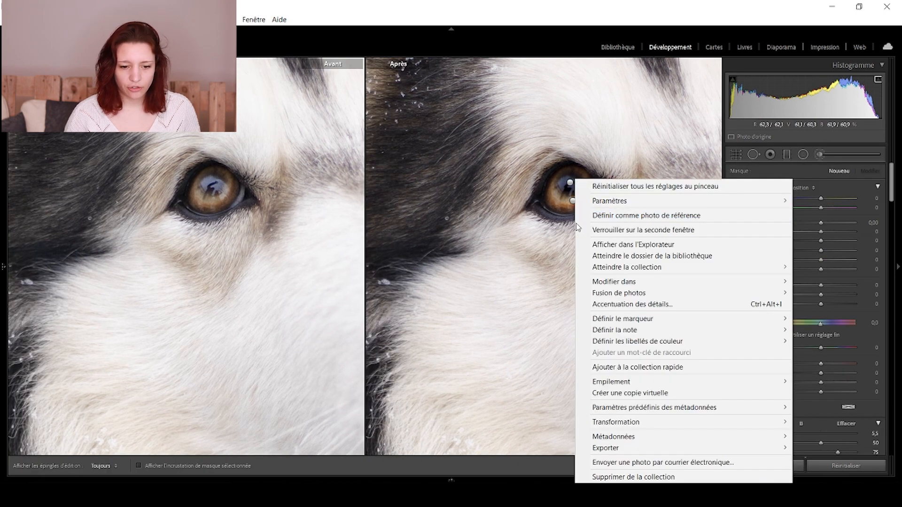
click(660, 5)
key(h)
scroll(556, 162, up, 5)
mouse_move(556, 162)
mouse_down()
mouse_move(530, 171)
mouse_move(516, 211)
mouse_move(577, 221)
mouse_move(601, 184)
mouse_move(547, 186)
mouse_up()
key(o)
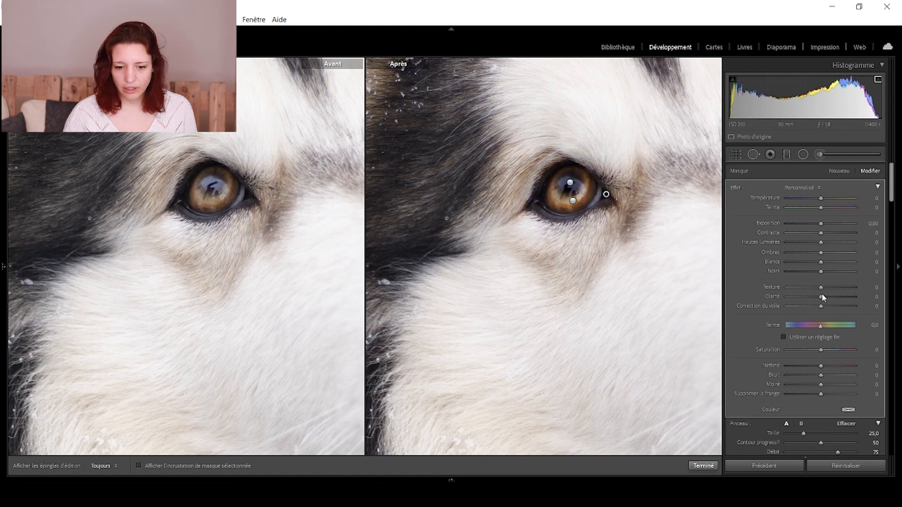
Try a texture increase on the mask around the eye, reset it, and raise the mask's sharpness instead
mouse_move(821, 287)
mouse_down()
mouse_move(886, 284)
mouse_move(793, 286)
mouse_move(828, 286)
mouse_up()
double_click(828, 287)
drag(822, 366, 846, 365)
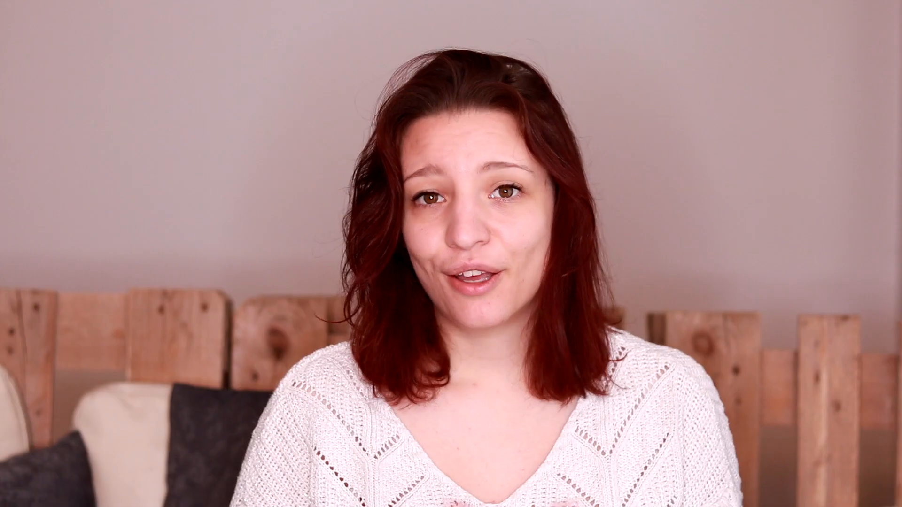